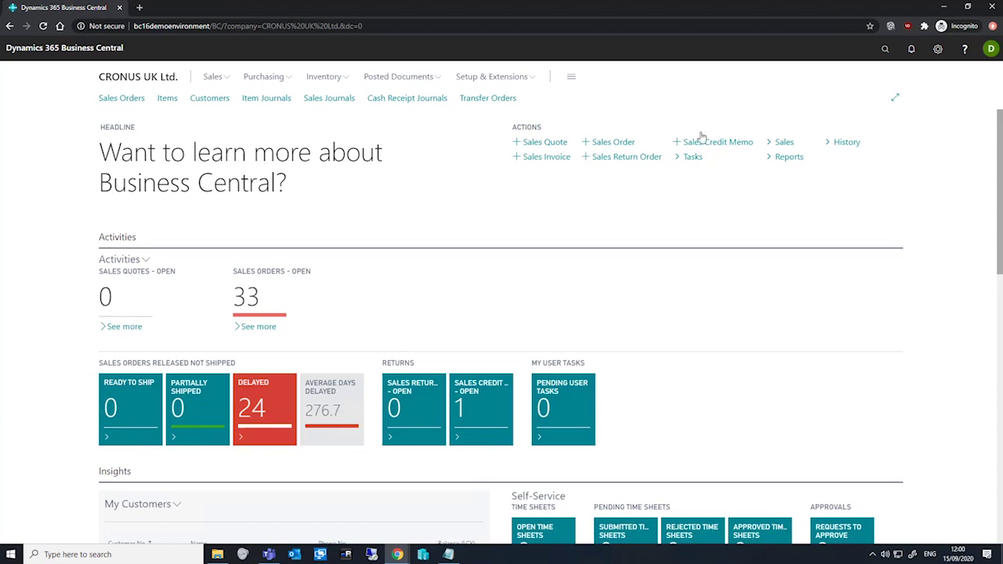
- Look over the Commodity Codes list, then return to the home page
{"action": "left_click", "coordinate": [884, 50]}
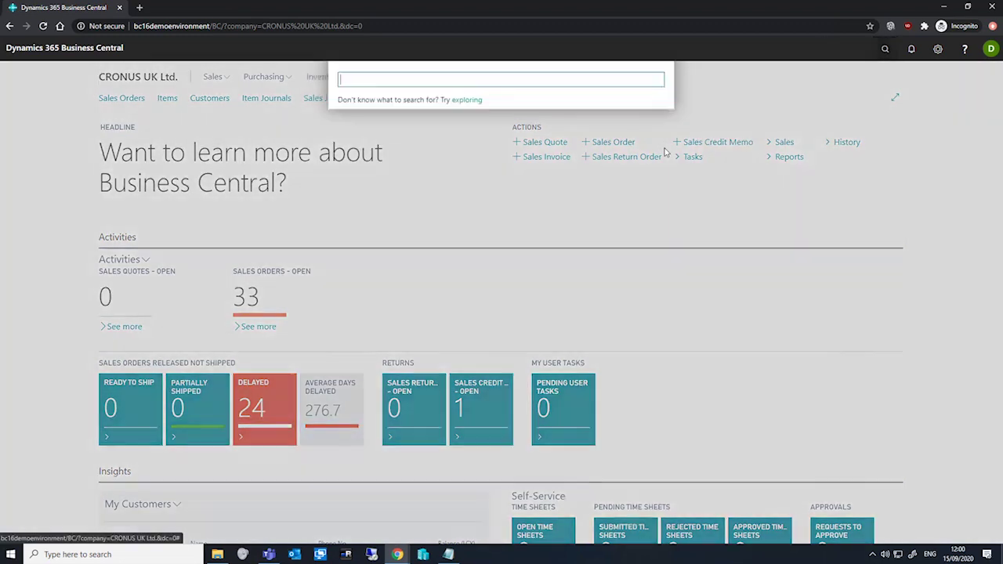
{"action": "type", "text": "commodity"}
{"action": "key", "text": "Return"}
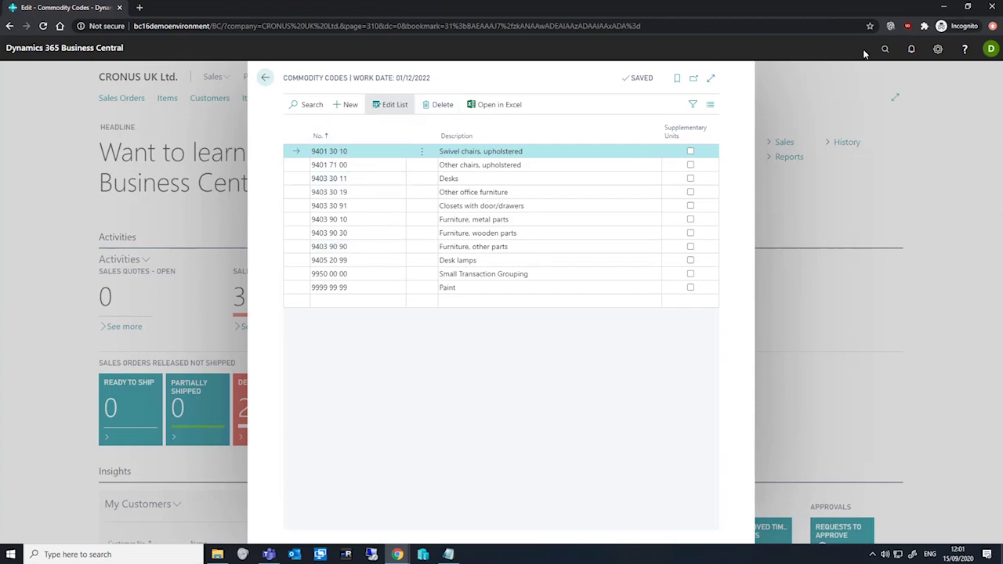
{"action": "key", "text": "Escape"}
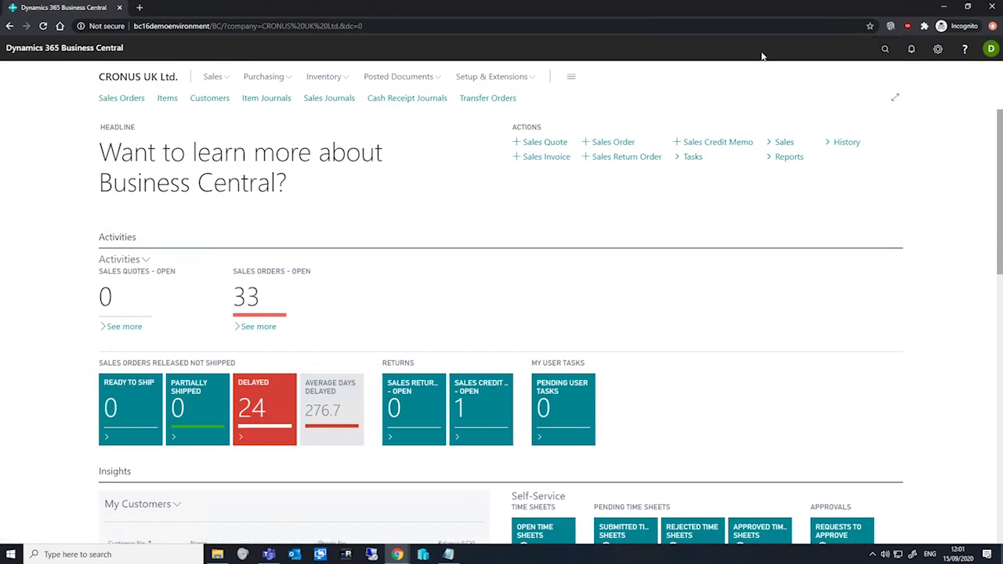
- Review the foreign trade fields on the card for item 1000 Bicycle, then go back home
{"action": "left_click", "coordinate": [167, 99]}
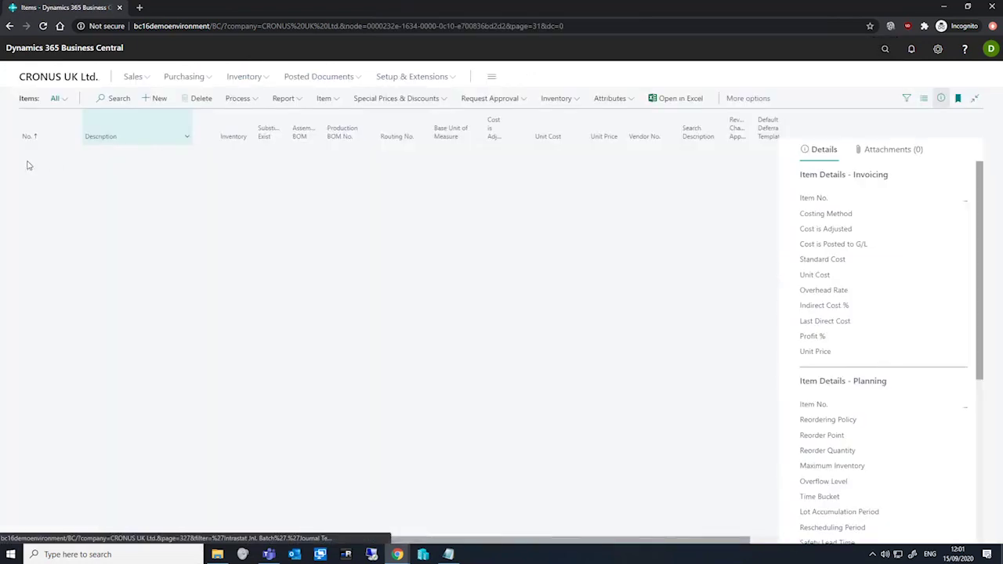
{"action": "left_click", "coordinate": [31, 155]}
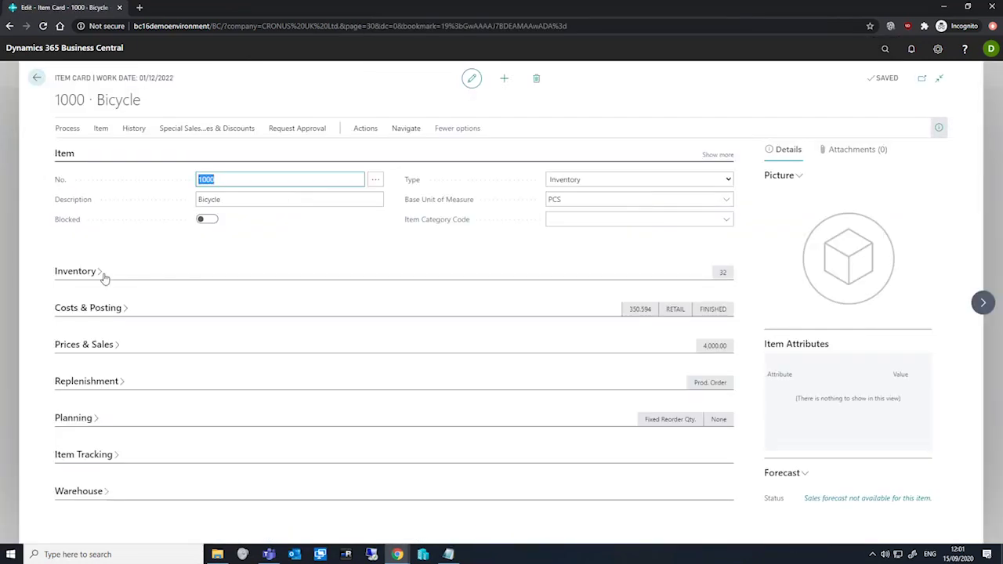
{"action": "left_click", "coordinate": [110, 308]}
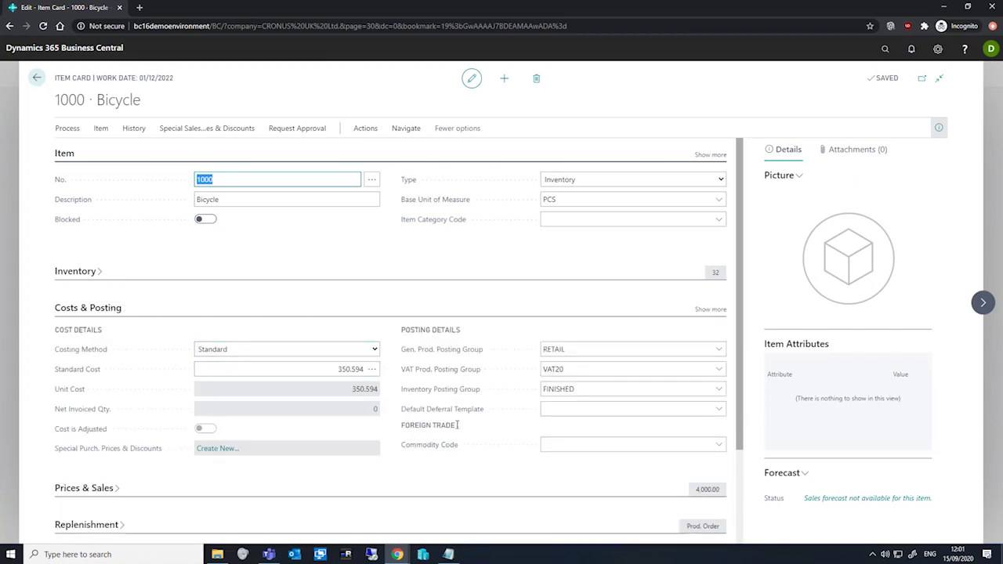
{"action": "scroll", "coordinate": [474, 428], "scroll_direction": "down", "scroll_amount": 1}
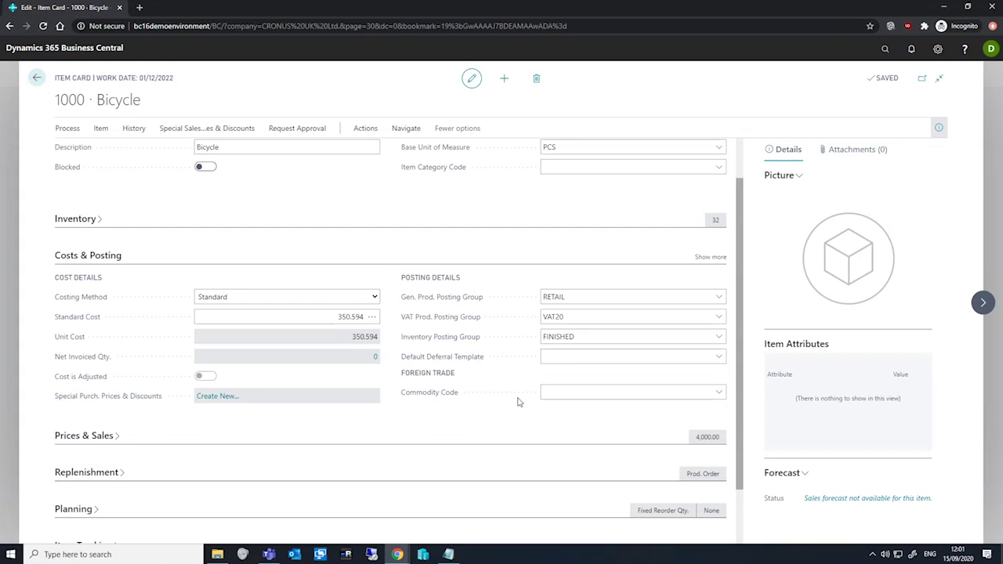
{"action": "key", "text": "alt+Left"}
{"action": "key", "text": "alt+Left"}
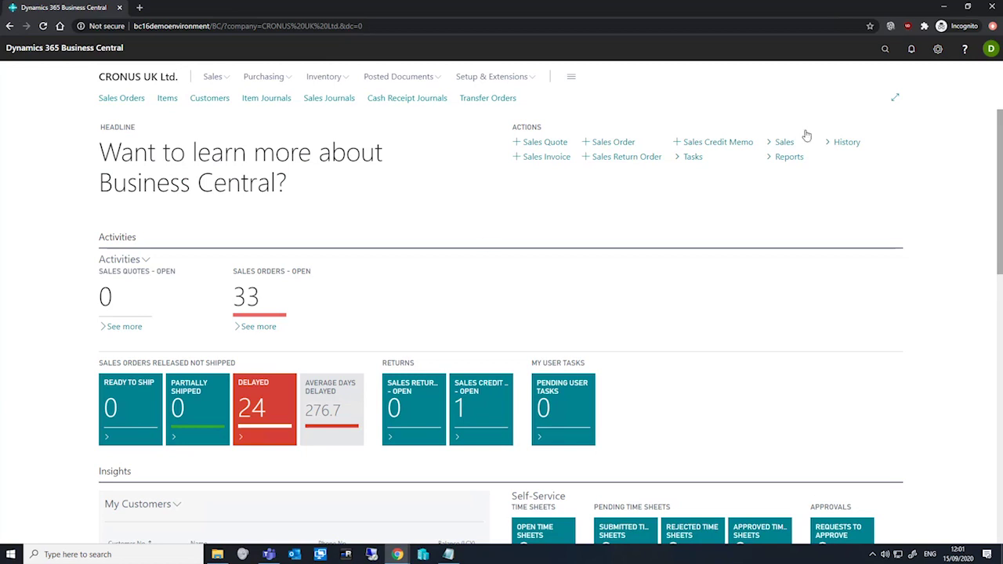
- Browse the Transaction Nature Codes list, then return to the home page
{"action": "left_click", "coordinate": [885, 49]}
{"action": "type", "text": "tr"}
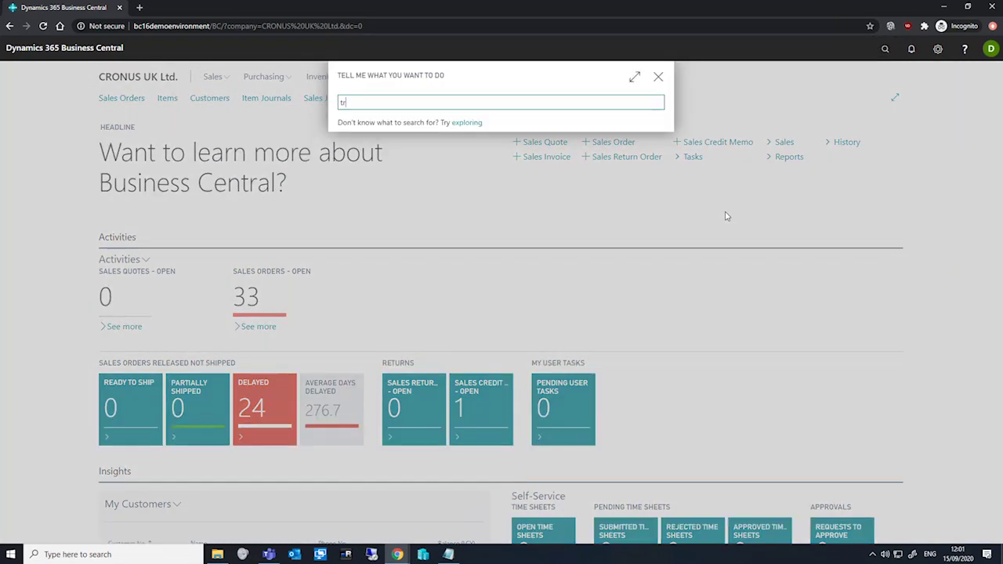
{"action": "type", "text": "ansac"}
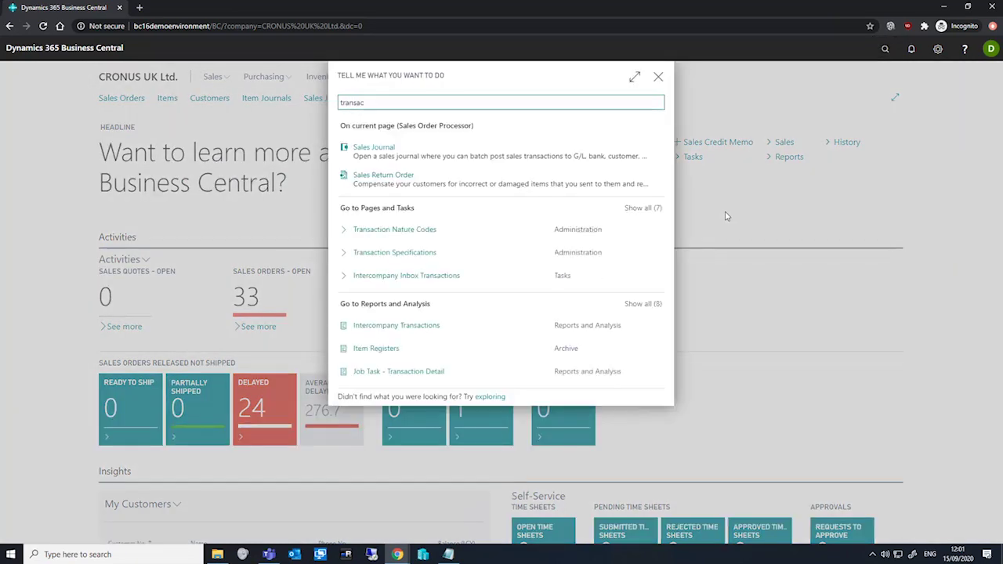
{"action": "left_click", "coordinate": [432, 231]}
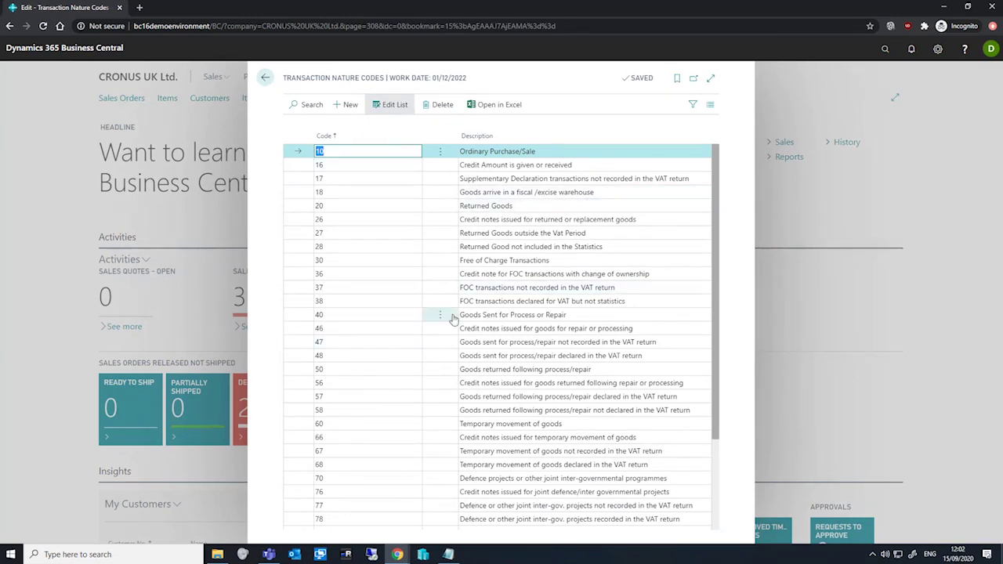
{"action": "scroll", "coordinate": [530, 290], "scroll_direction": "down", "scroll_amount": 3}
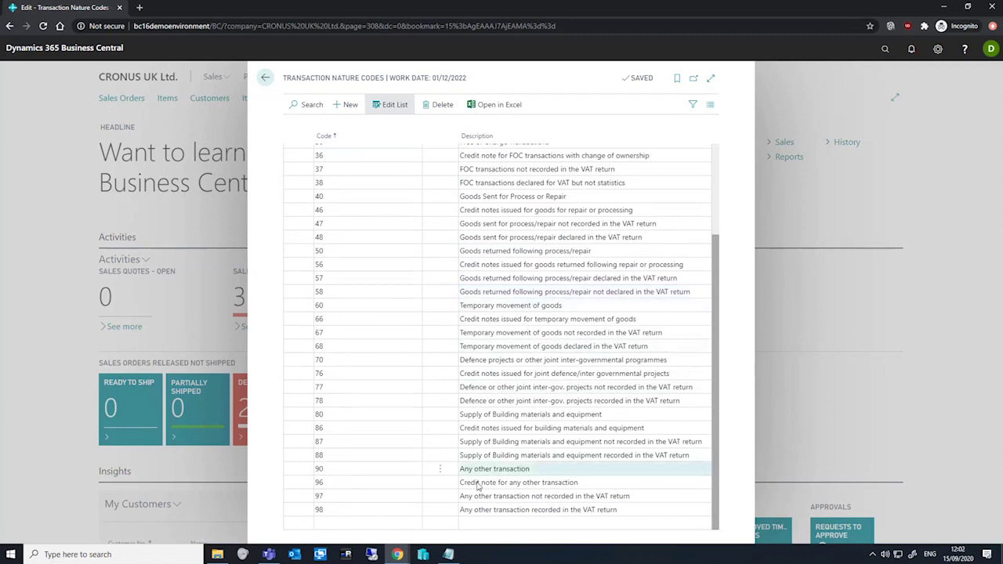
{"action": "scroll", "coordinate": [502, 335], "scroll_direction": "up", "scroll_amount": 3}
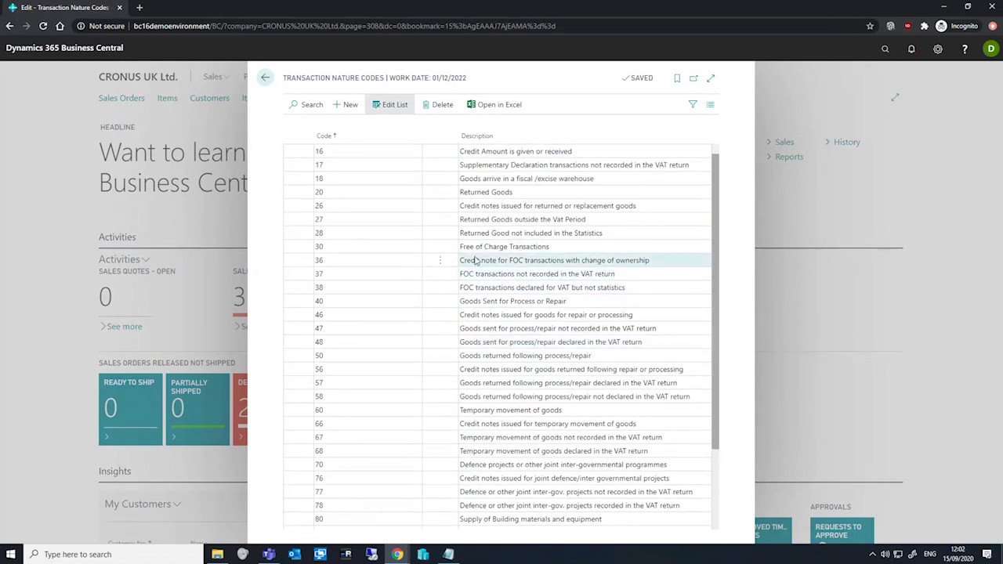
{"action": "left_click", "coordinate": [265, 79]}
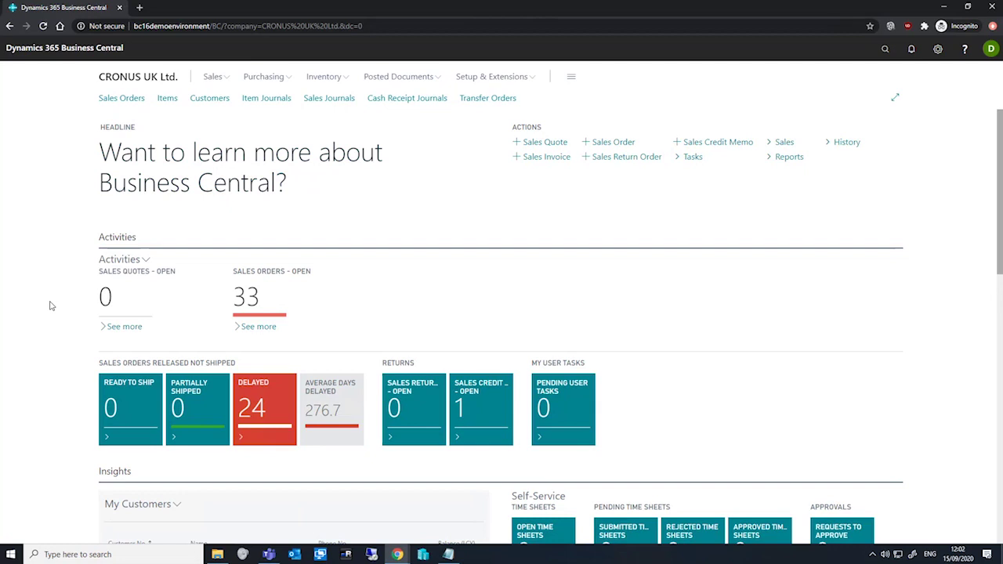
- Scan the Countries/Regions list's EU and Intrastat codes, selecting Canada, then return home
{"action": "left_click", "coordinate": [884, 48]}
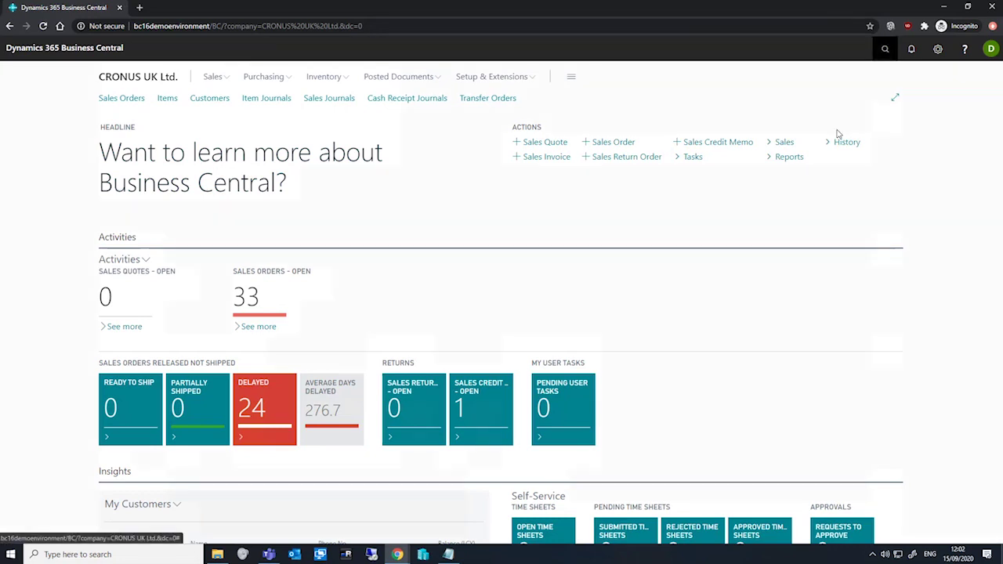
{"action": "type", "text": "countrie"}
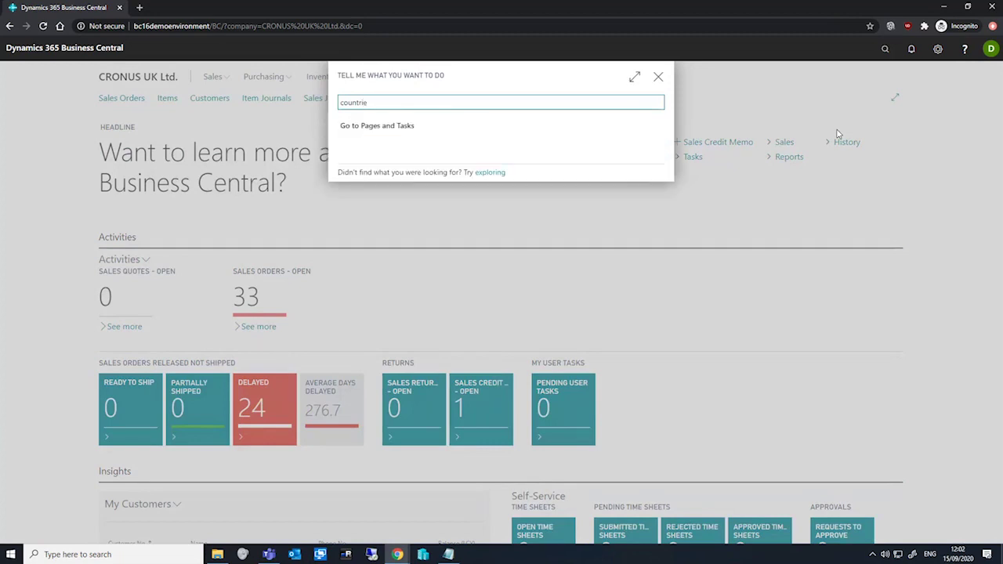
{"action": "left_click", "coordinate": [383, 148]}
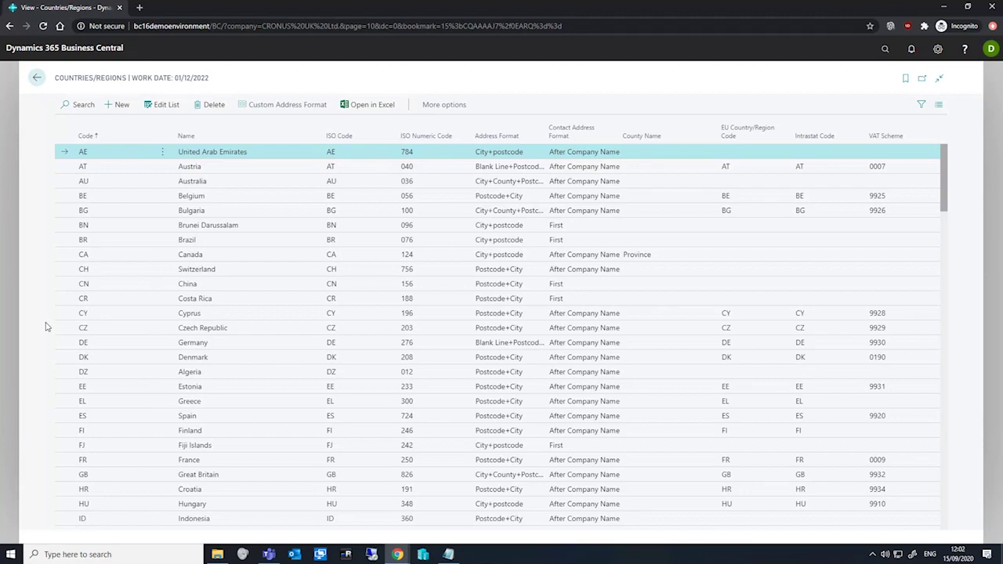
{"action": "left_click", "coordinate": [231, 254]}
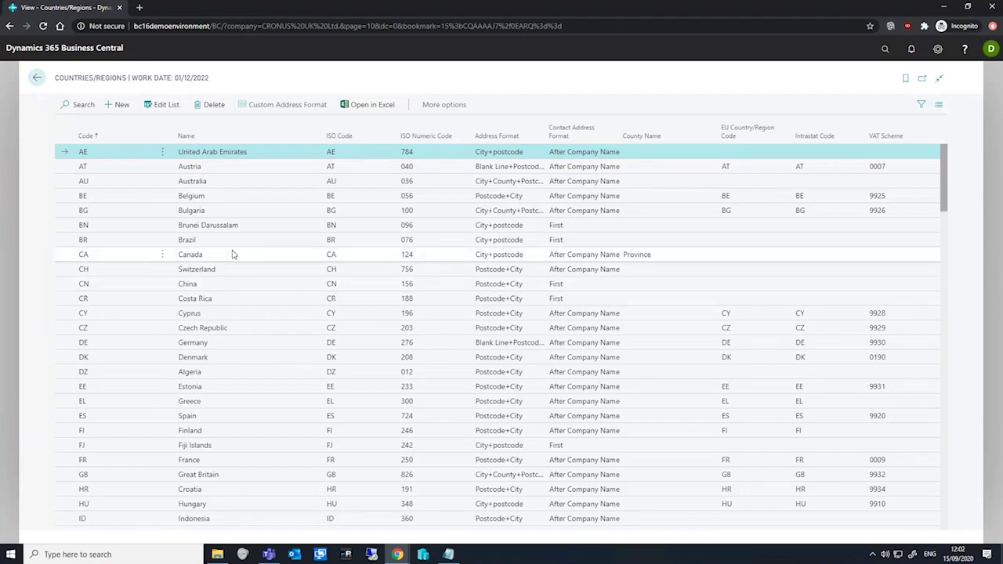
{"action": "scroll", "coordinate": [232, 259], "scroll_direction": "down", "scroll_amount": 1}
{"action": "scroll", "coordinate": [233, 267], "scroll_direction": "down", "scroll_amount": 3}
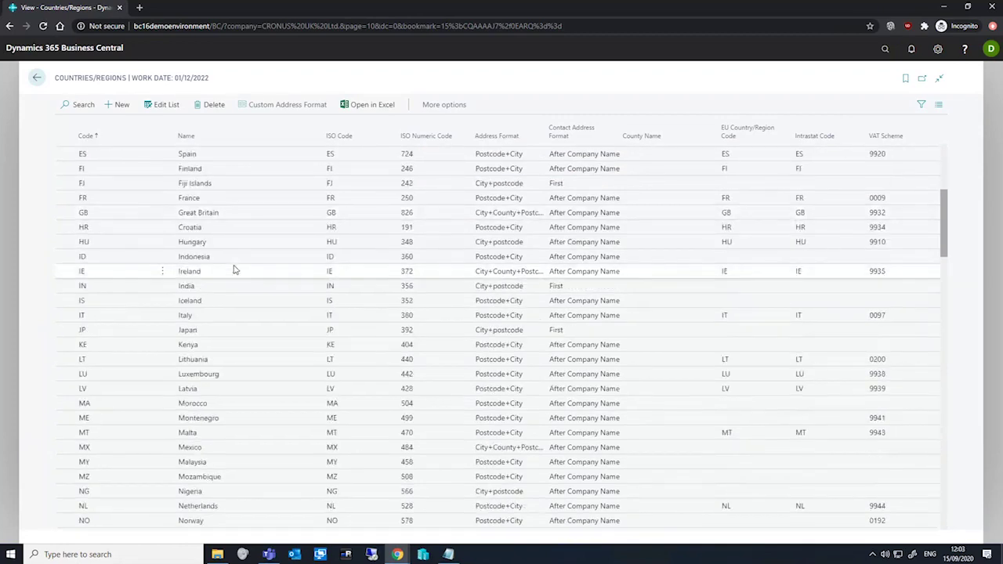
{"action": "scroll", "coordinate": [233, 269], "scroll_direction": "up", "scroll_amount": 5}
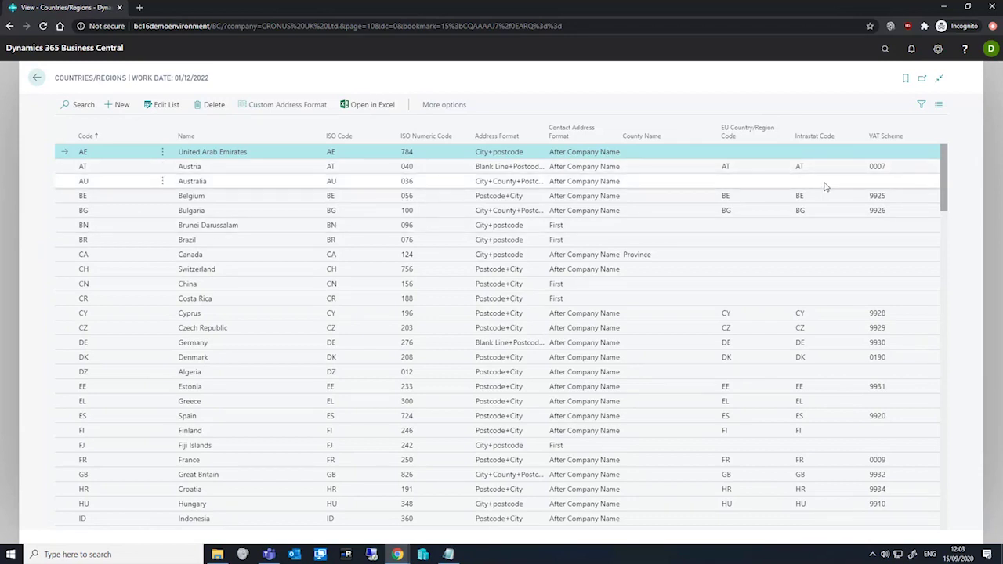
{"action": "key", "text": "Escape"}
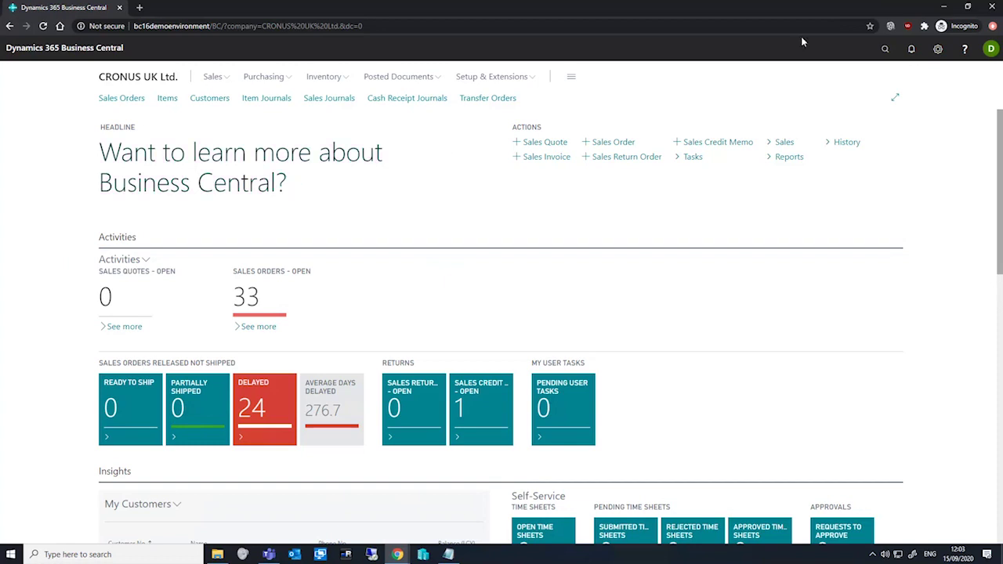
- View the empty Transaction Specifications list and close it
{"action": "key", "text": "alt+q"}
{"action": "type", "text": "transaction spe"}
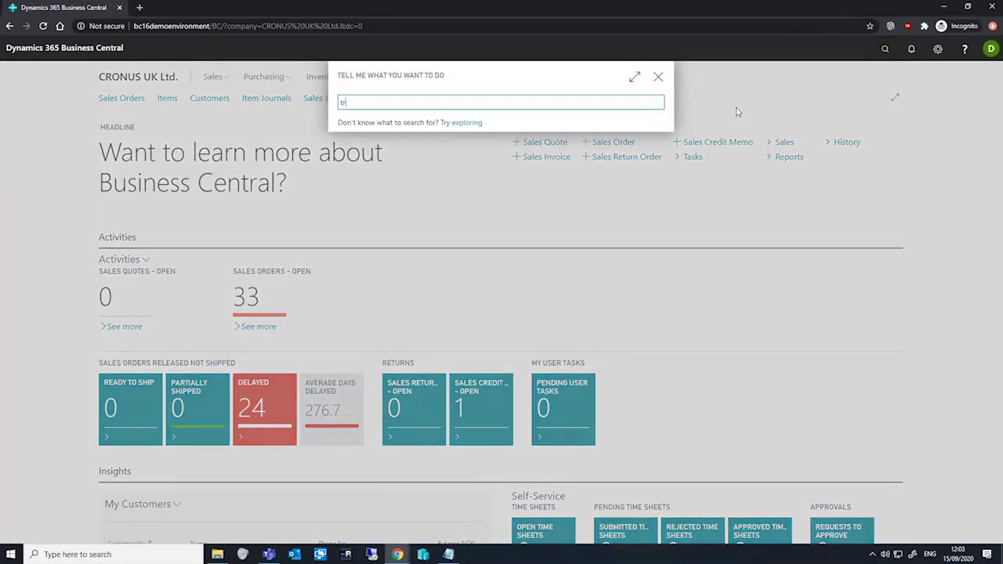
{"action": "left_click", "coordinate": [432, 147]}
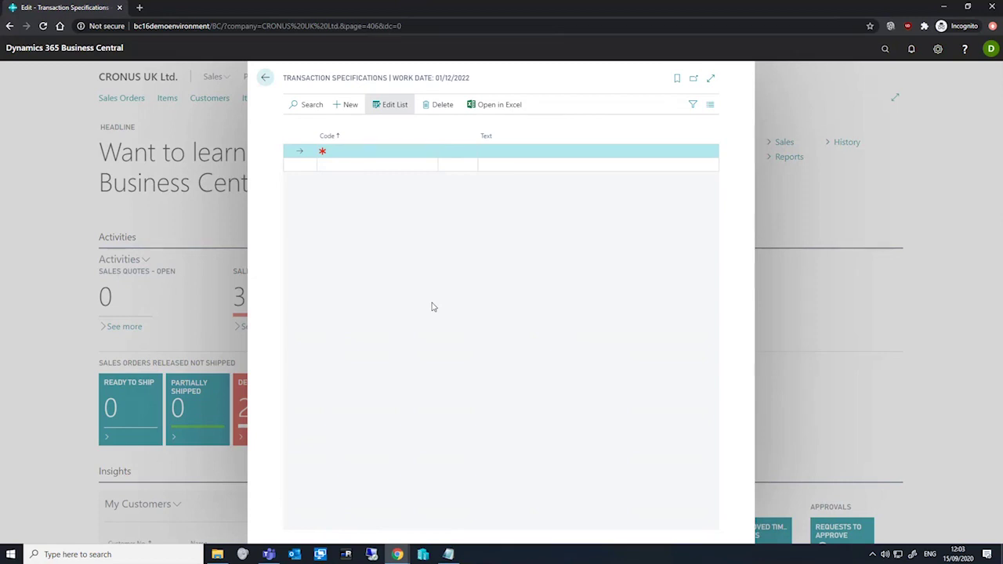
{"action": "key", "text": "Escape"}
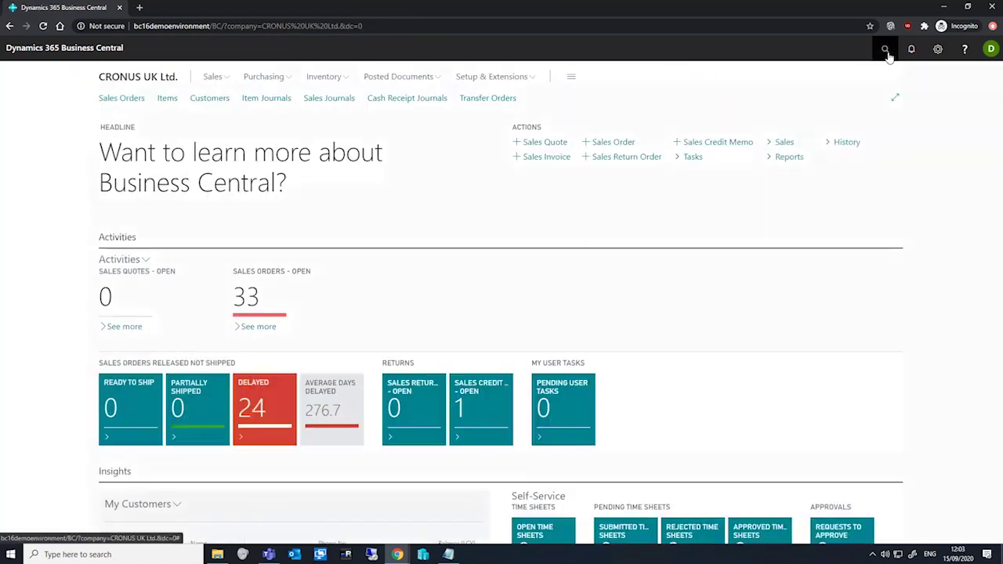
- Open the empty Areas list
{"action": "left_click", "coordinate": [885, 49]}
{"action": "type", "text": "areas"}
{"action": "left_click", "coordinate": [376, 148]}
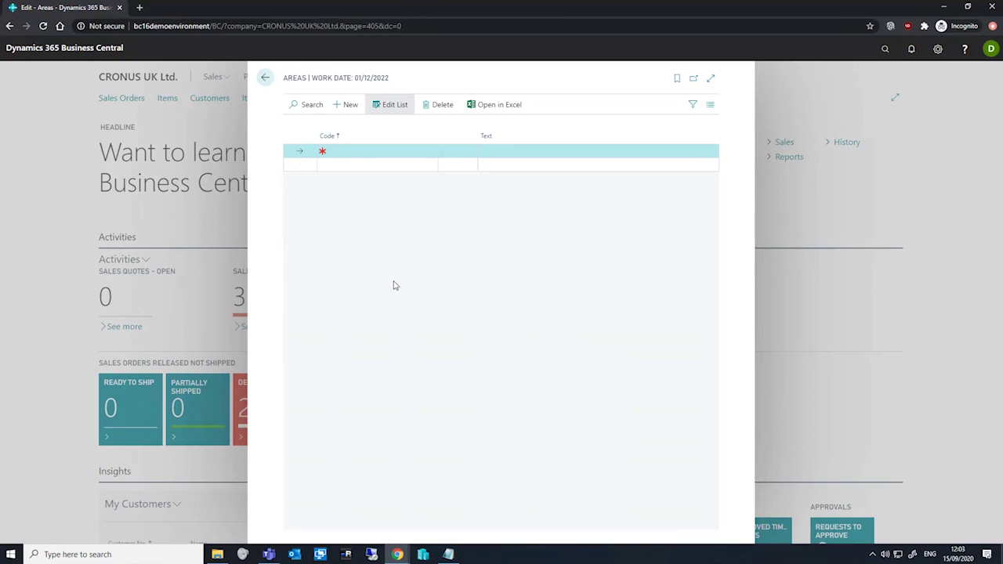
- View the empty Entry/Exit Points list, then close it
{"action": "left_click", "coordinate": [886, 49]}
{"action": "type", "text": "entr"}
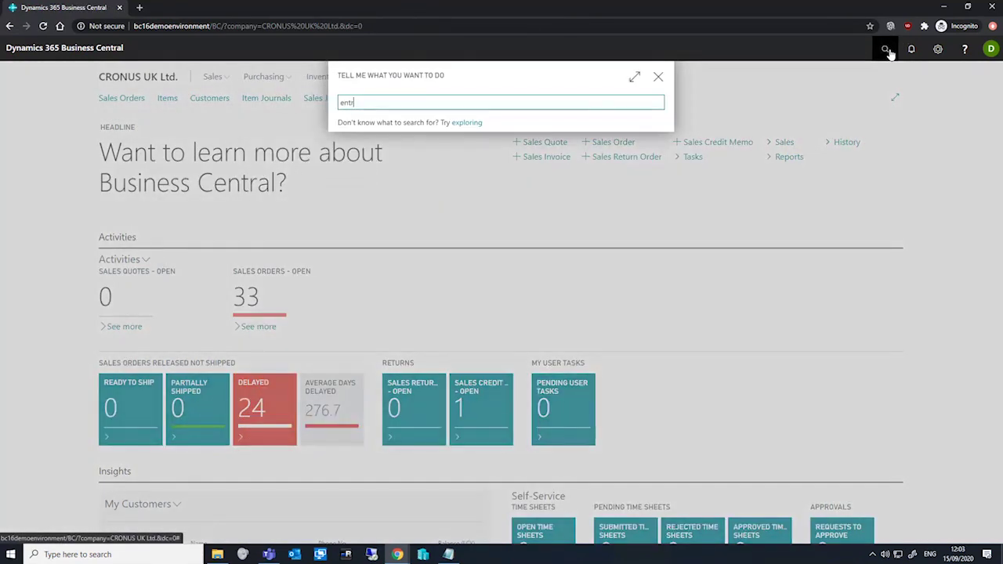
{"action": "type", "text": "y exi"}
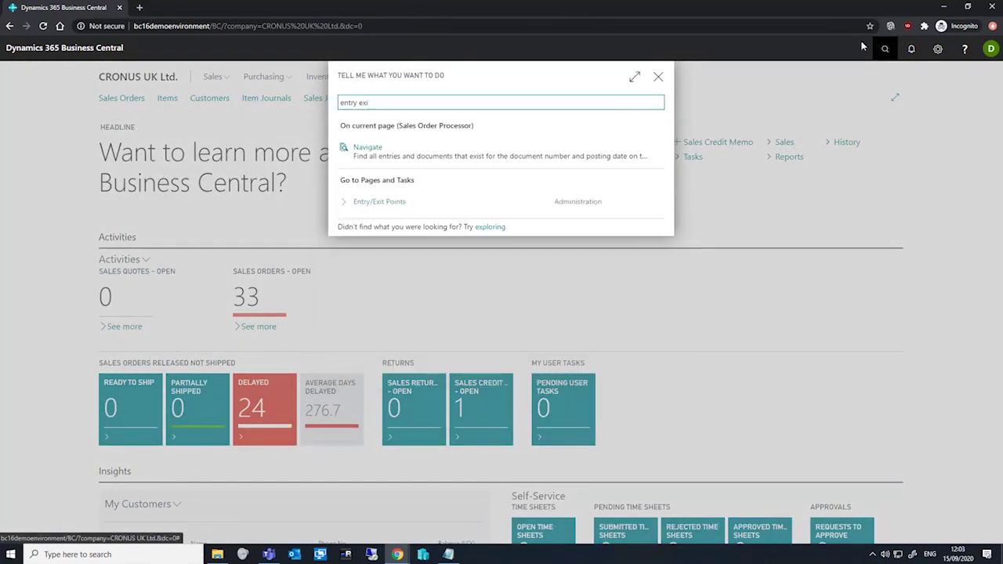
{"action": "left_click", "coordinate": [392, 202]}
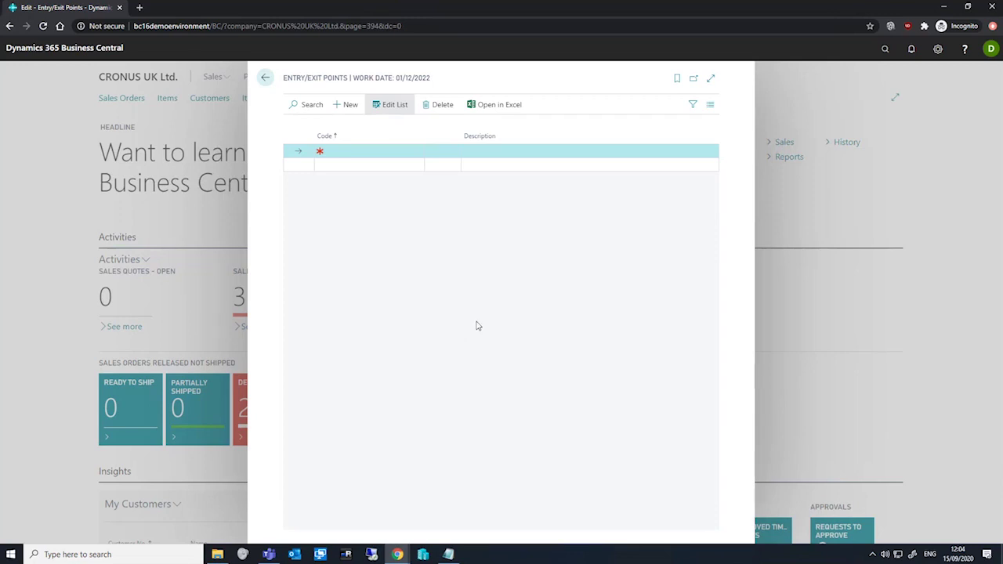
{"action": "left_click", "coordinate": [886, 50]}
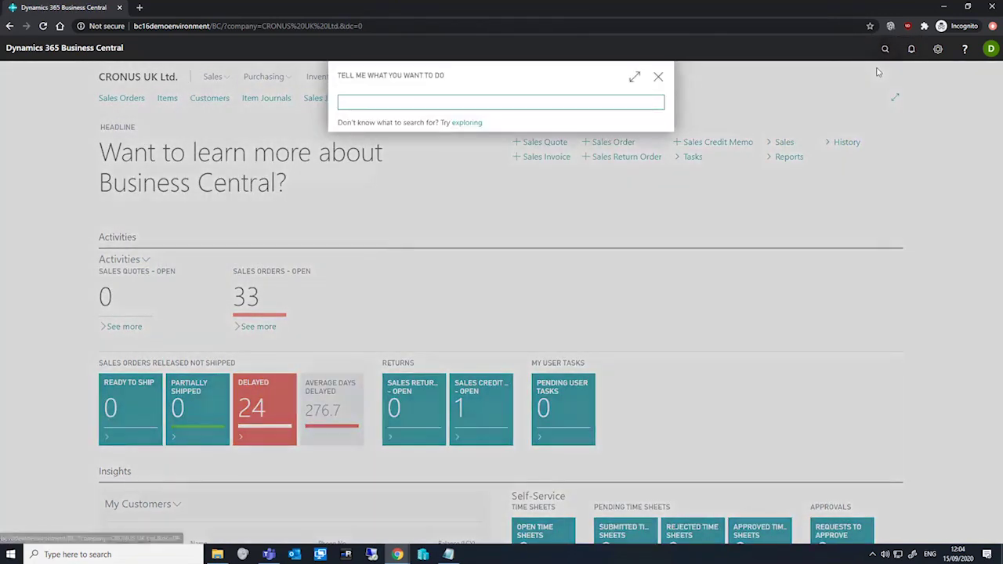
- Open purchase order 104002 and expand Foreign Trade, showing Transaction Nature Code 20
{"action": "type", "text": "purchase order"}
{"action": "key", "text": "Return"}
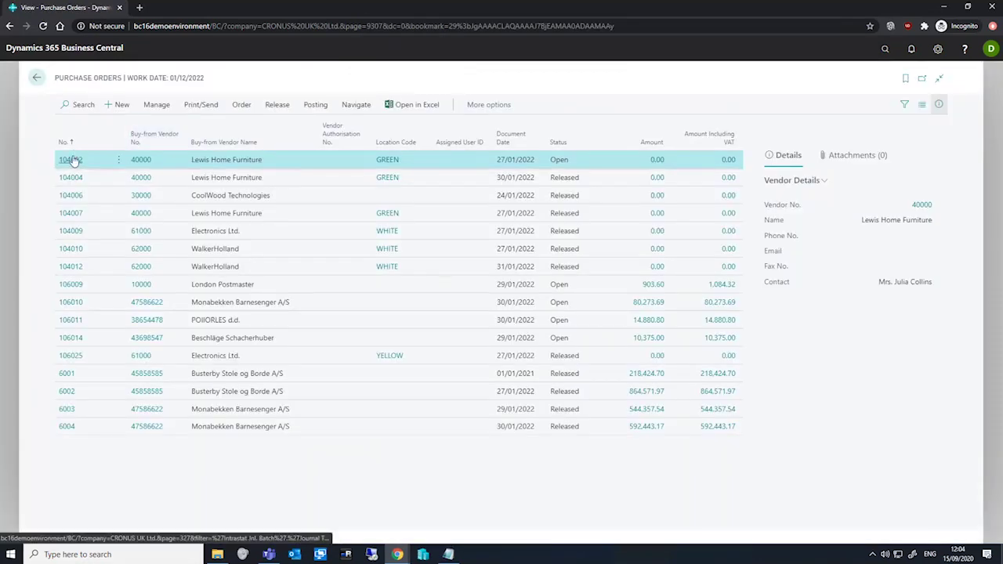
{"action": "left_click", "coordinate": [70, 160]}
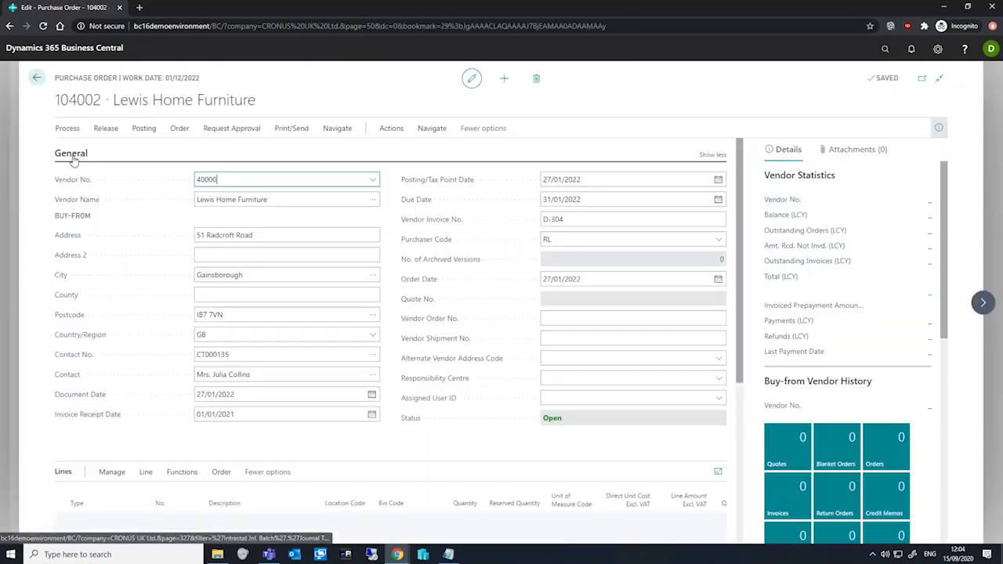
{"action": "scroll", "coordinate": [211, 231], "scroll_direction": "down", "scroll_amount": 4}
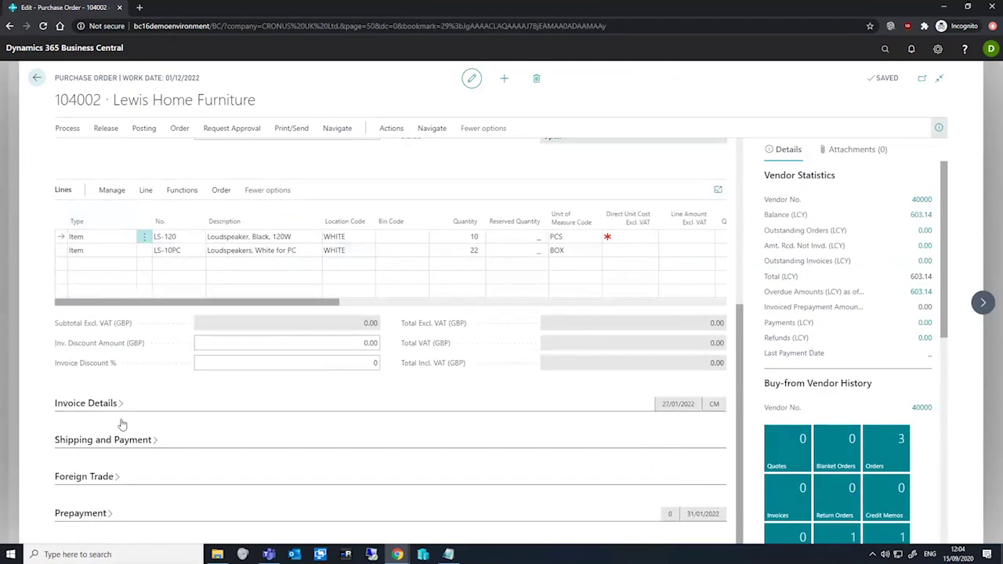
{"action": "left_click", "coordinate": [83, 476]}
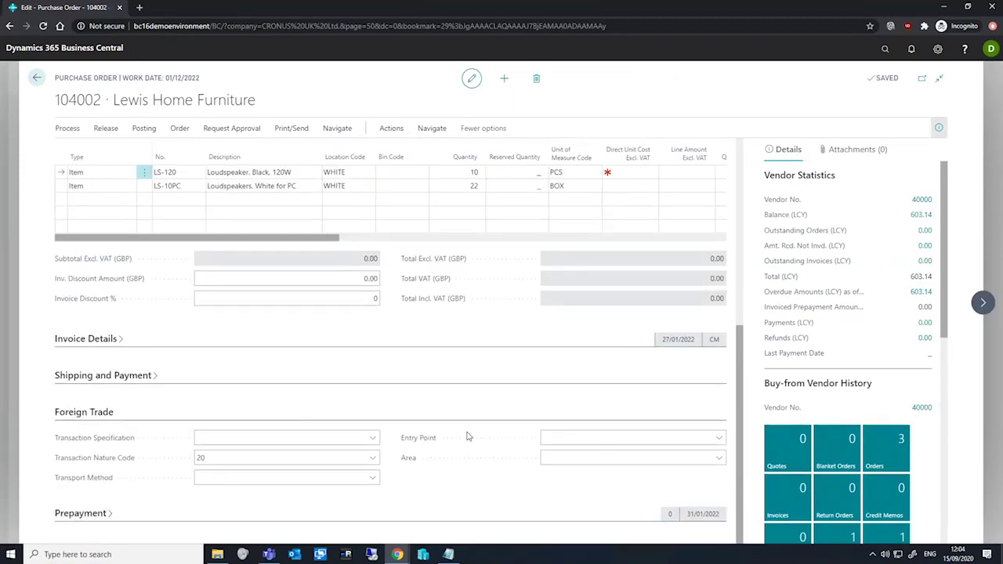